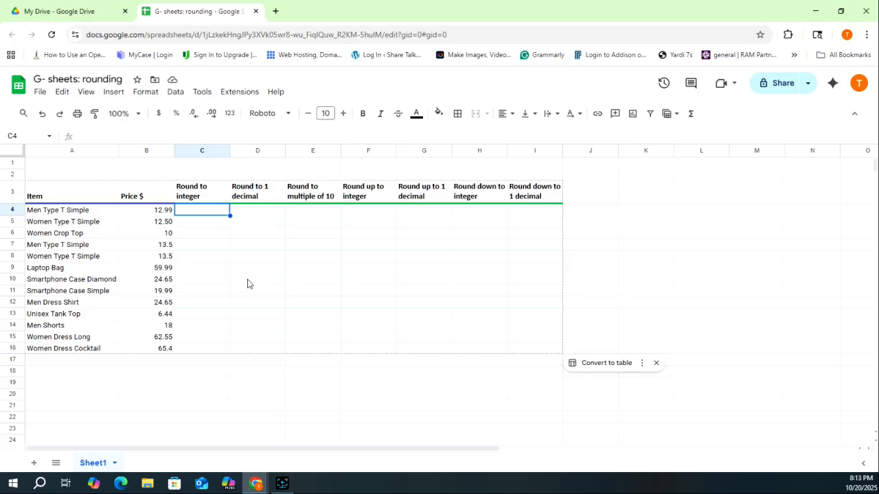
- Enter =round(B4,0) in the first Round to integer cell and accept the suggested autofill for the column
type("=")
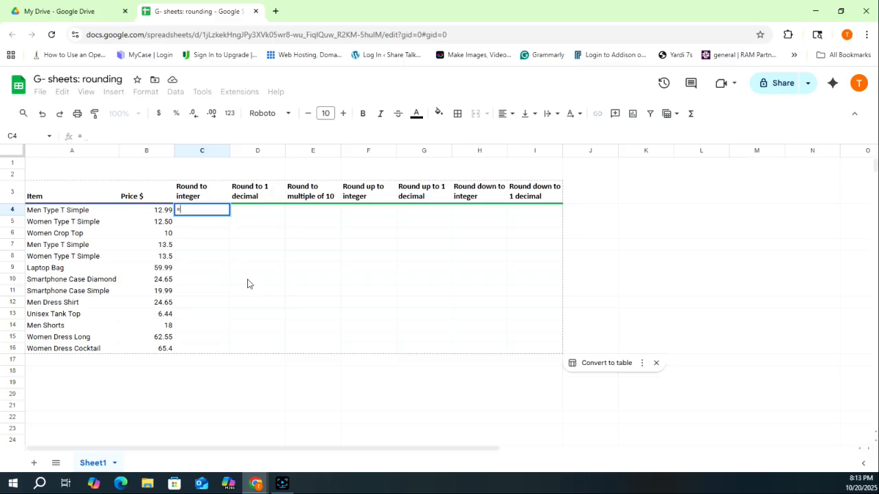
type("round(")
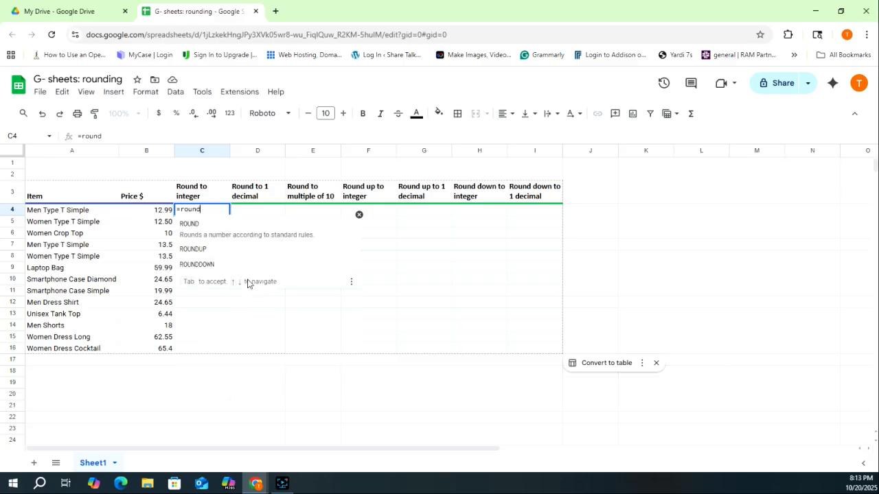
left_click(155, 213)
type(",")
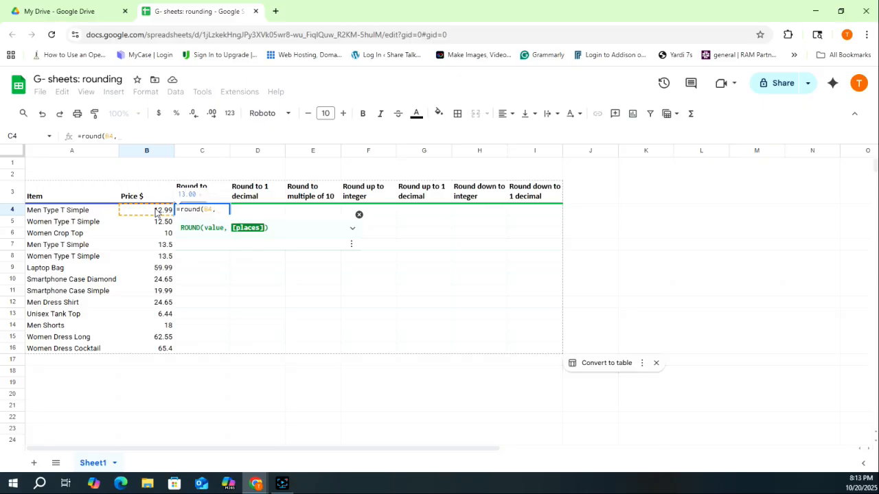
type("0)")
key("Return")
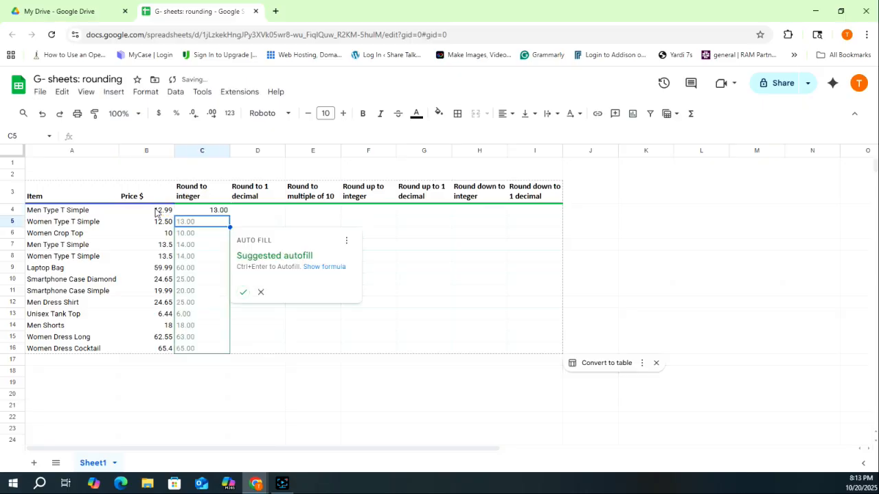
left_click(243, 296)
- Enter =round(B4,1) in the first Round to 1 decimal cell and accept the suggested autofill down the column
left_click(264, 213)
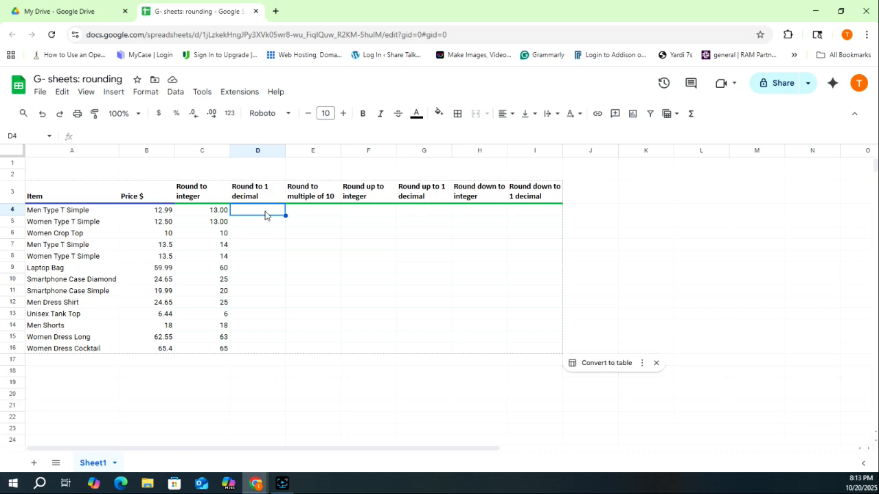
type("=rou")
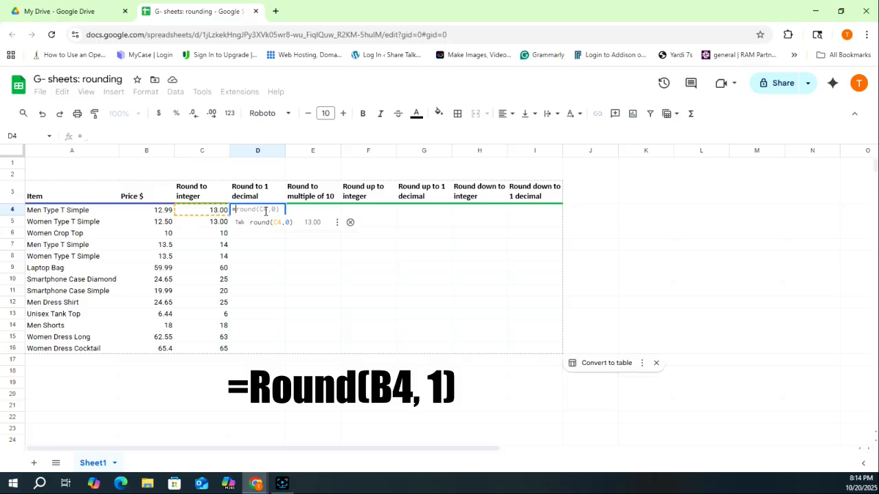
type("nd(")
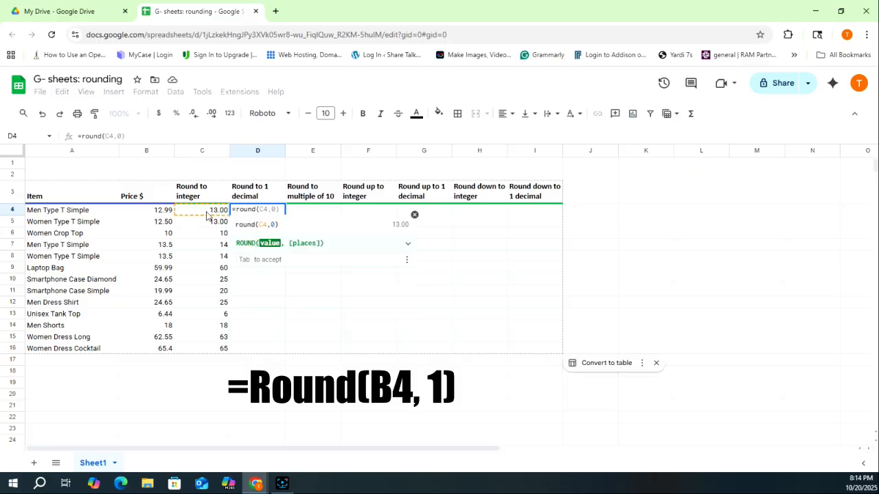
left_click(157, 213)
type(",")
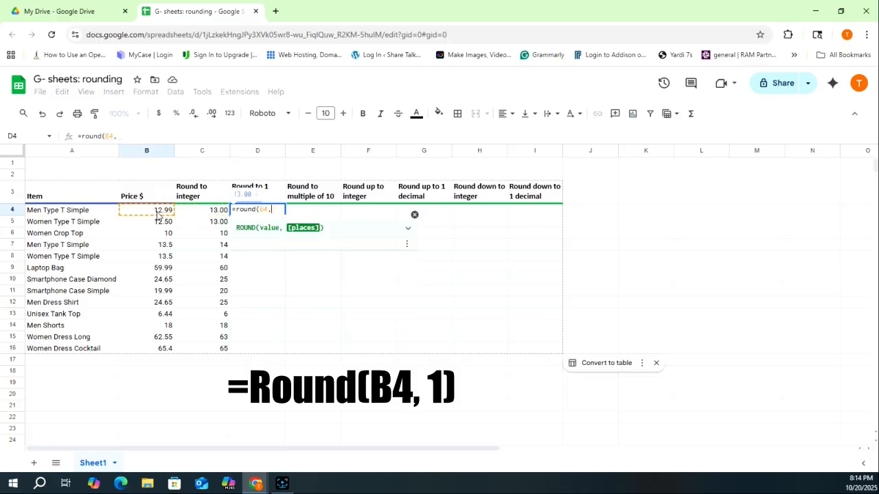
type("1")
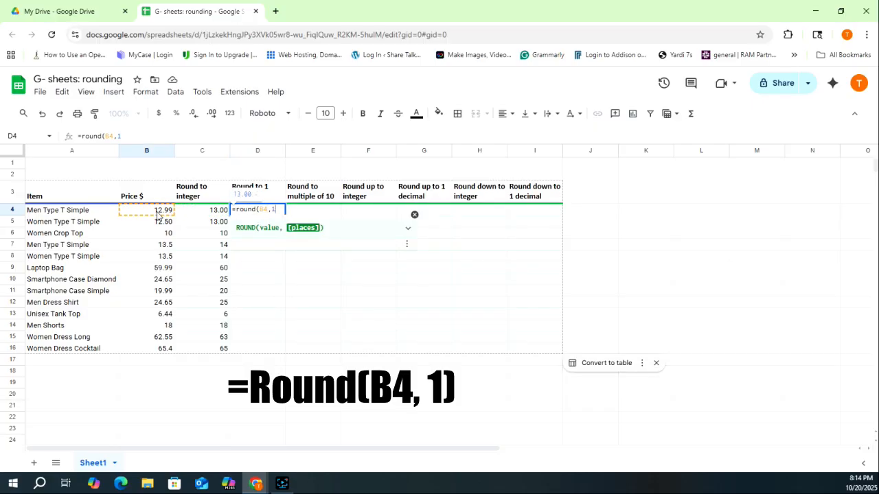
type(")")
key("Return")
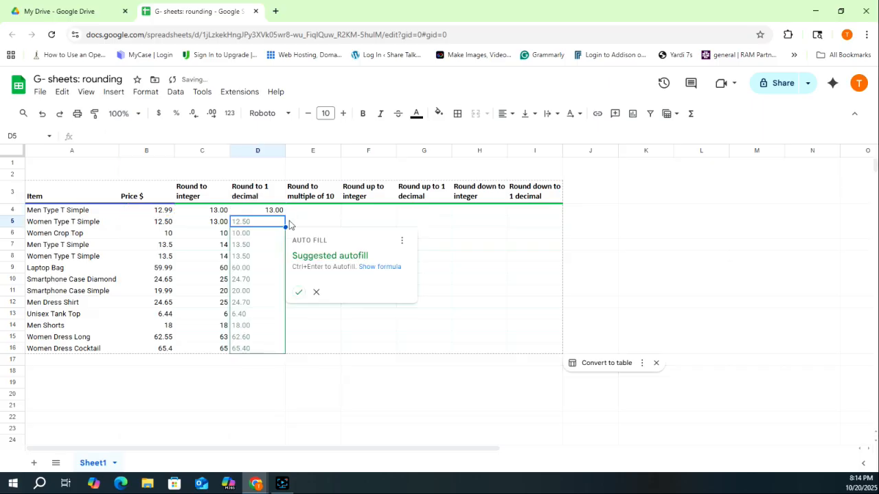
left_click(299, 291)
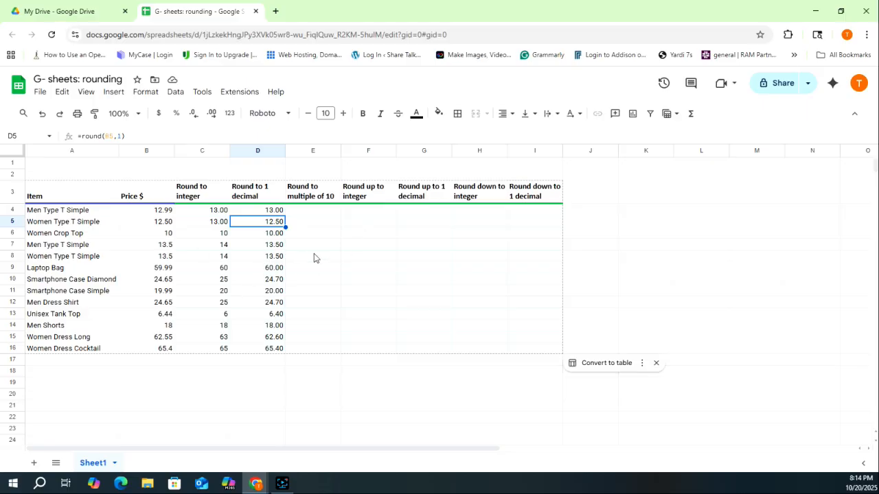
- Enter =round(B4,-1) in the first Round to multiple of 10 cell and fill it down the column
left_click(309, 216)
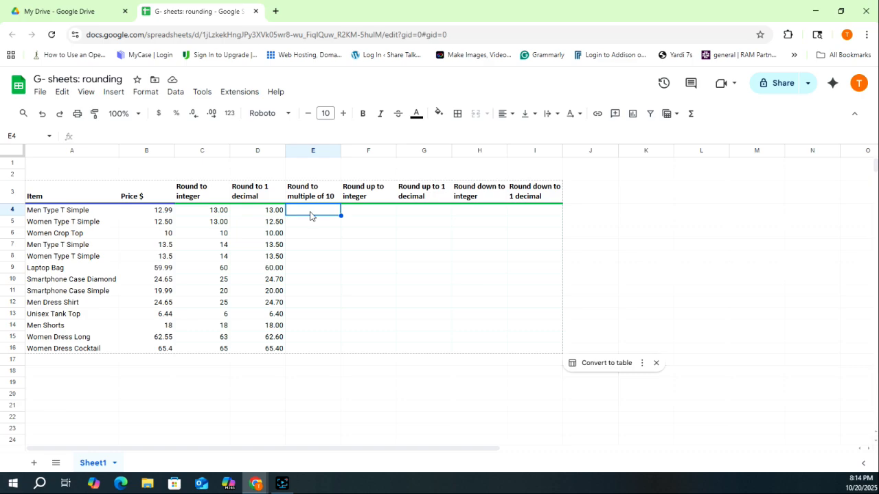
type("=round")
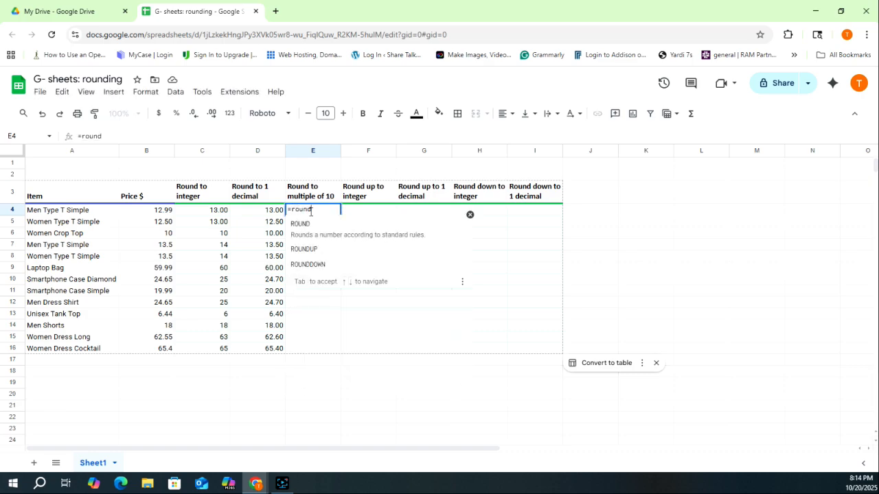
type("(")
left_click(168, 215)
type(",")
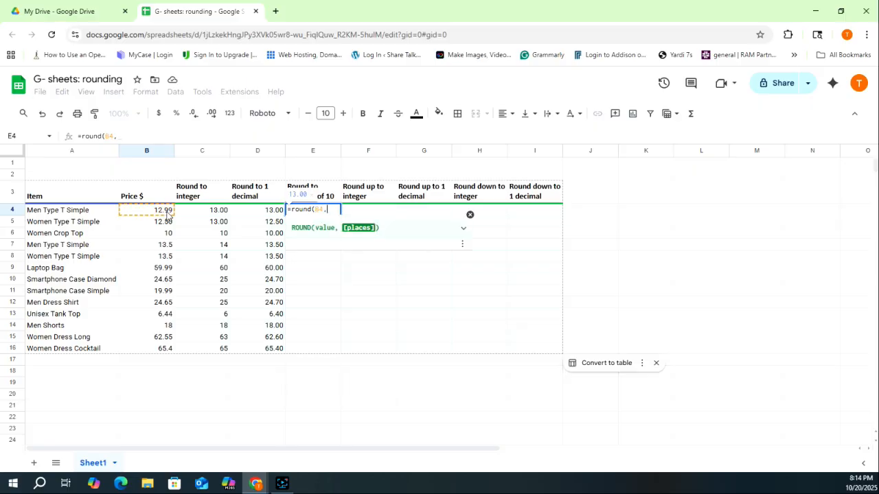
type("-1)")
key("Return")
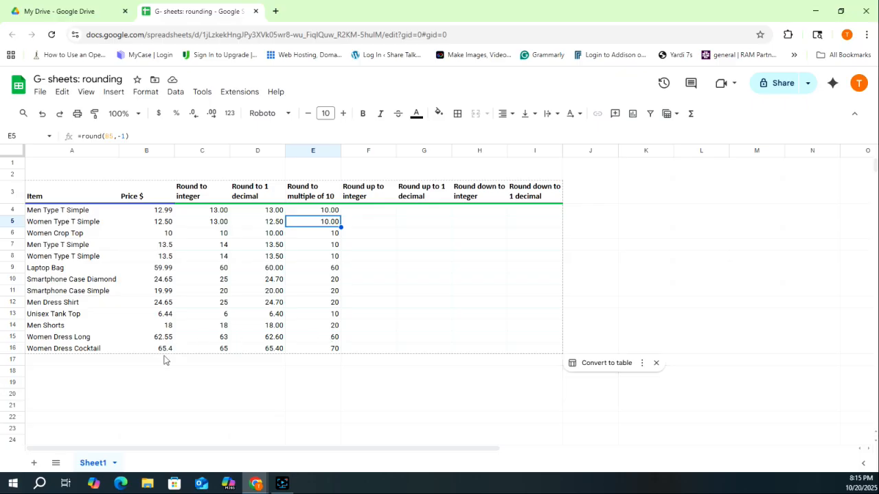
left_click(333, 350)
- Enter =ROUNDUP(B4,0) in the first Round up to integer cell and autofill it down the column
left_click(363, 210)
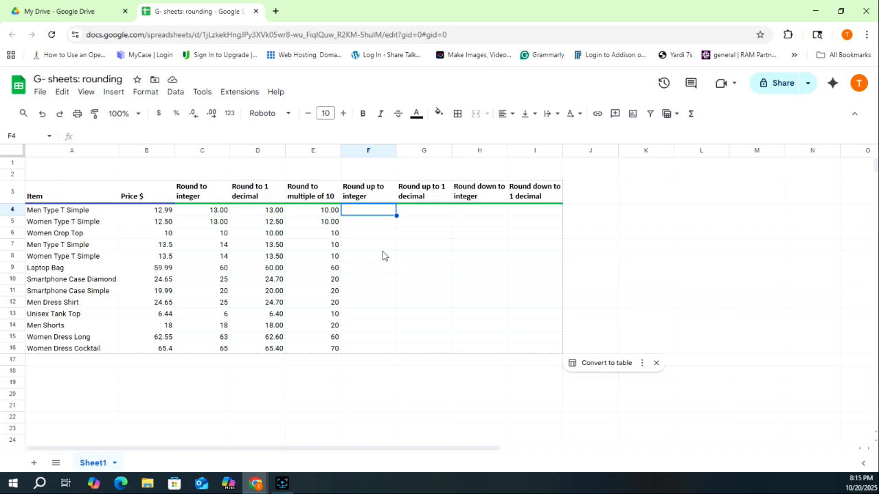
type("=")
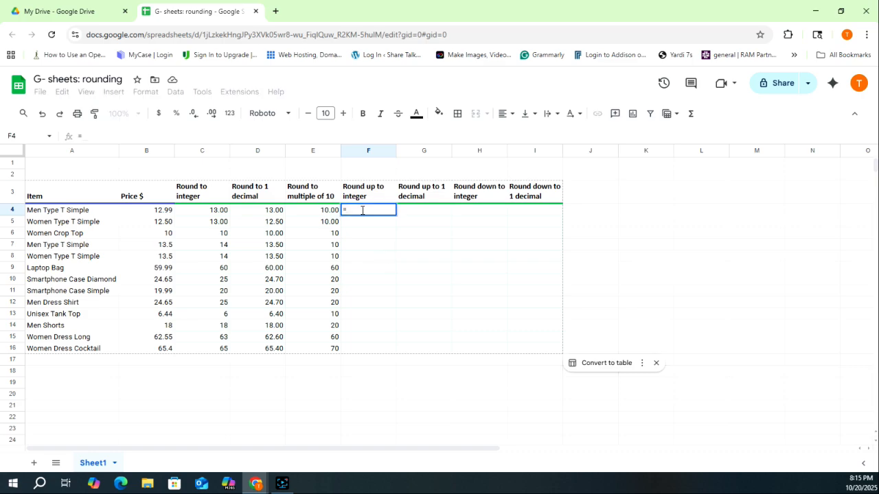
type("roundup")
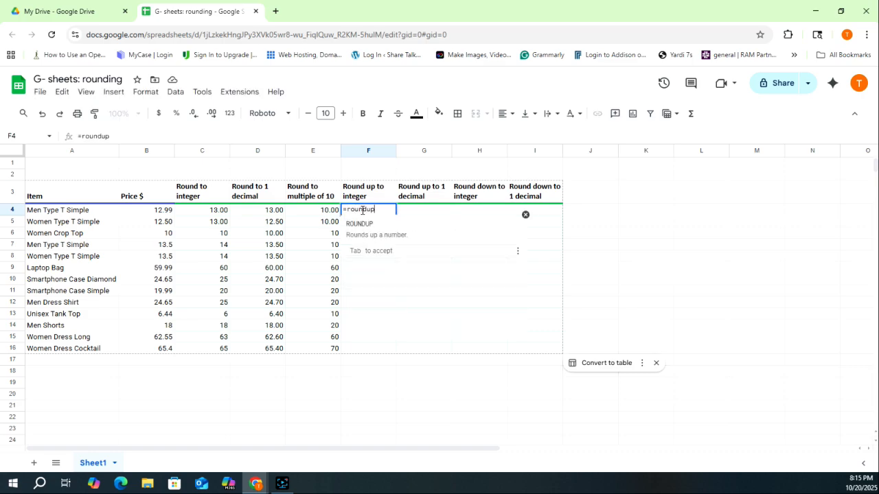
left_click(353, 227)
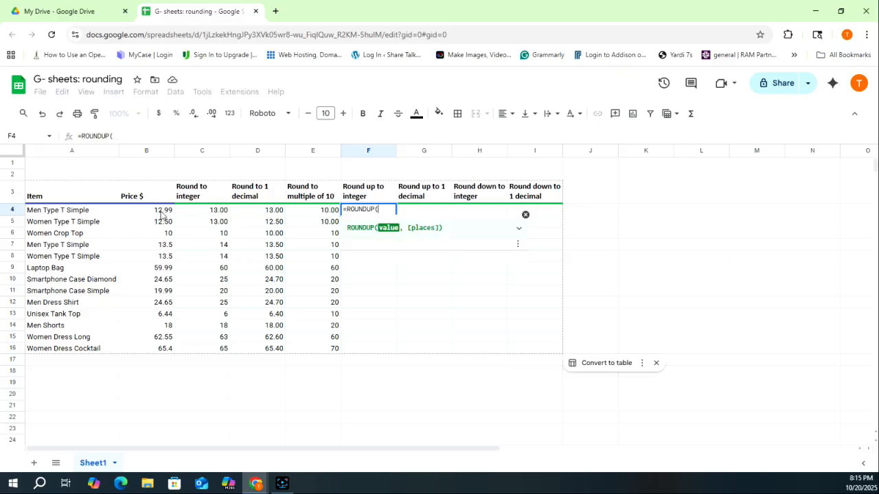
left_click(162, 215)
type(", ")
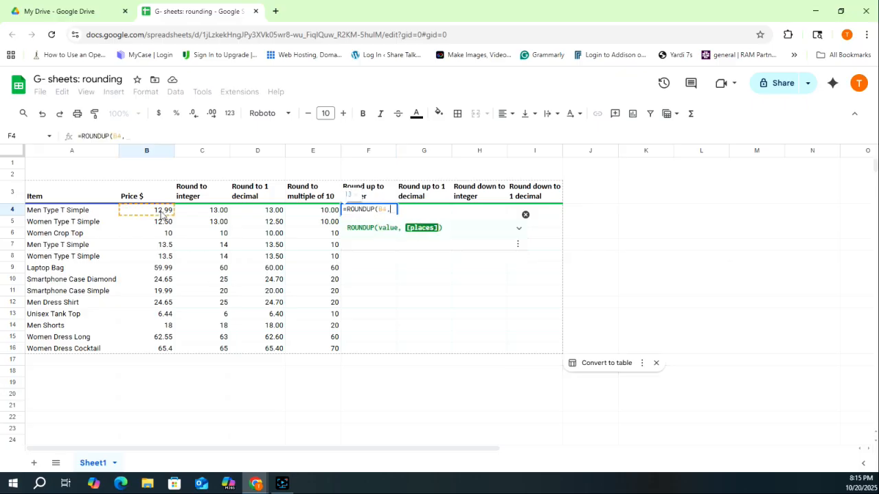
type("0)")
key("Return")
key("ctrl+Return")
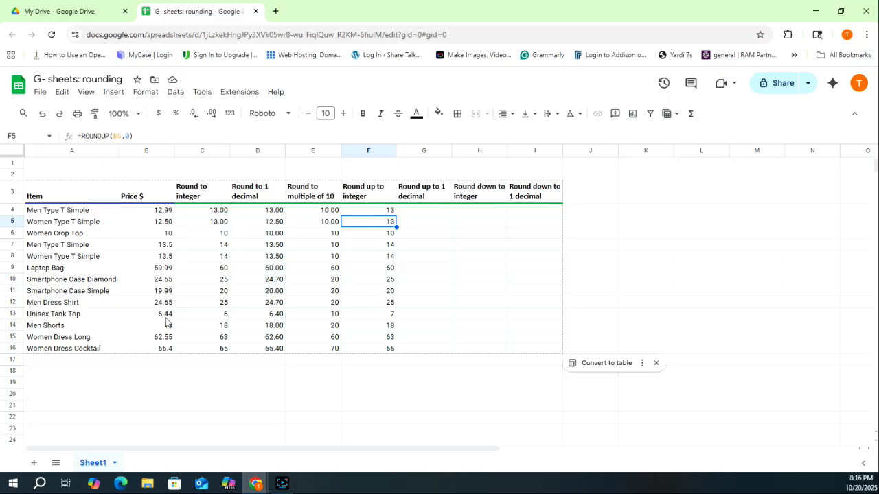
left_click(382, 319)
- Enter =roundup(B4,1) in the first Round up to 1 decimal cell and accept the suggested autofill
left_click(427, 212)
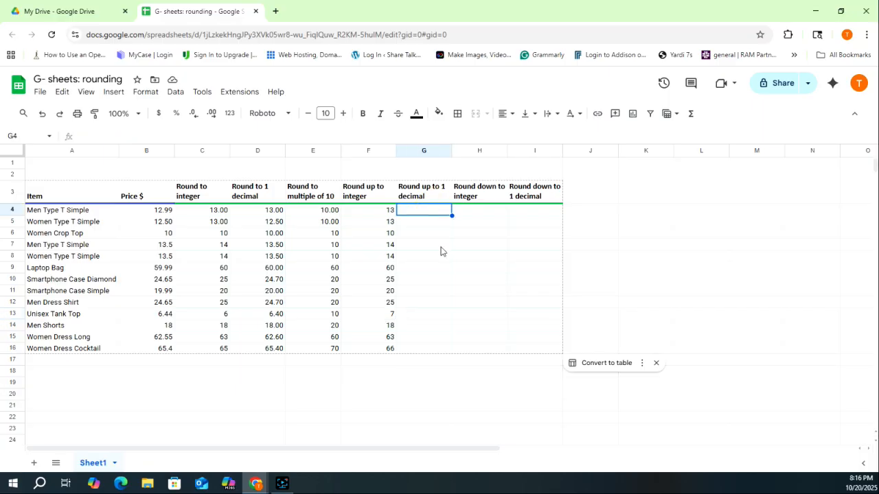
type("=")
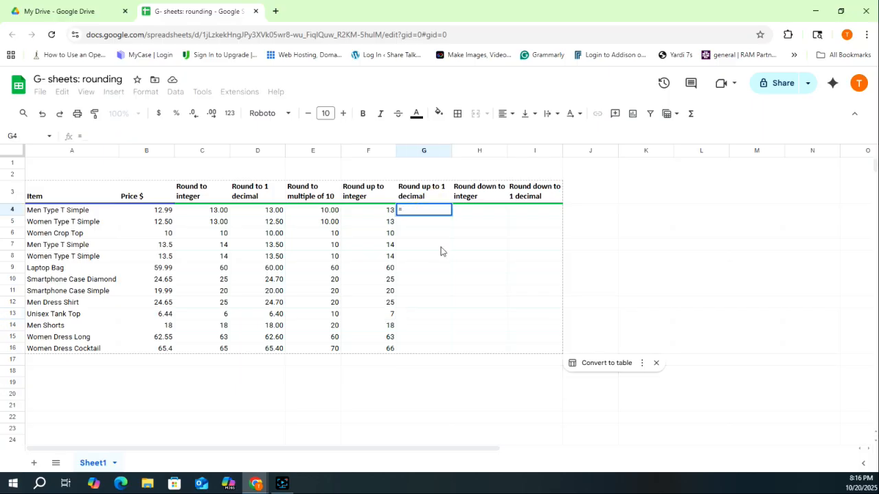
type("roundup")
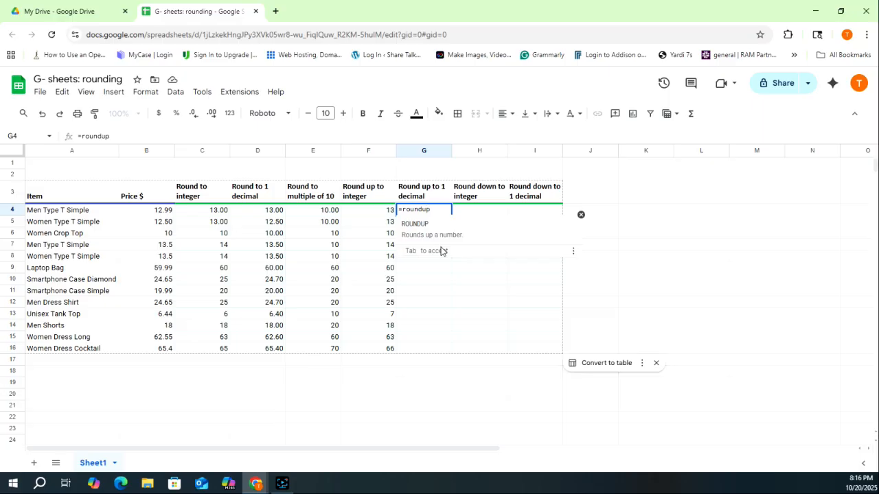
type("(")
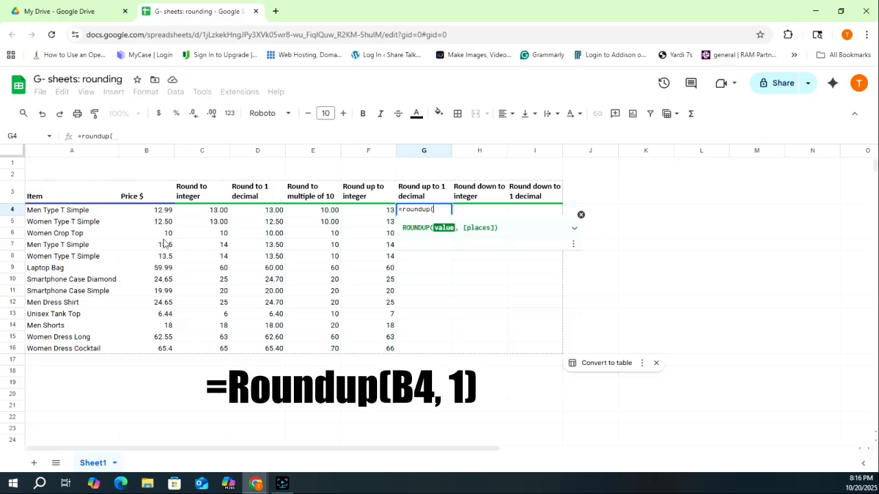
left_click(163, 214)
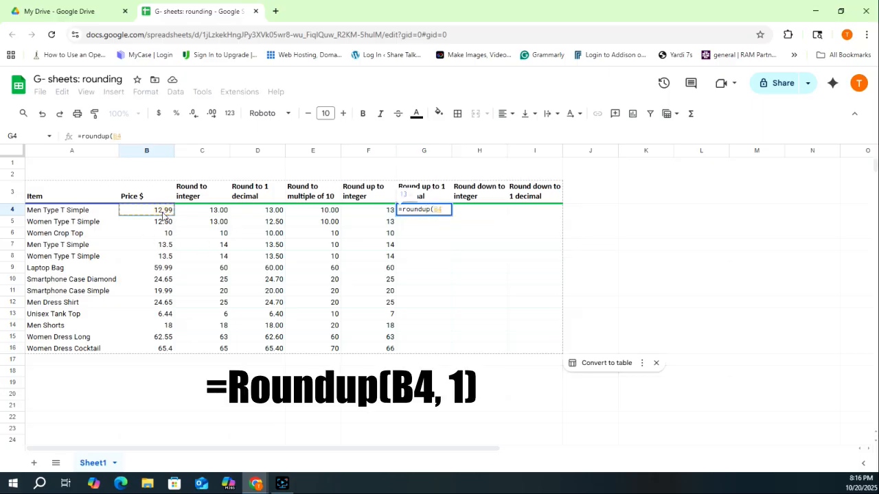
type(",1")
key("Return")
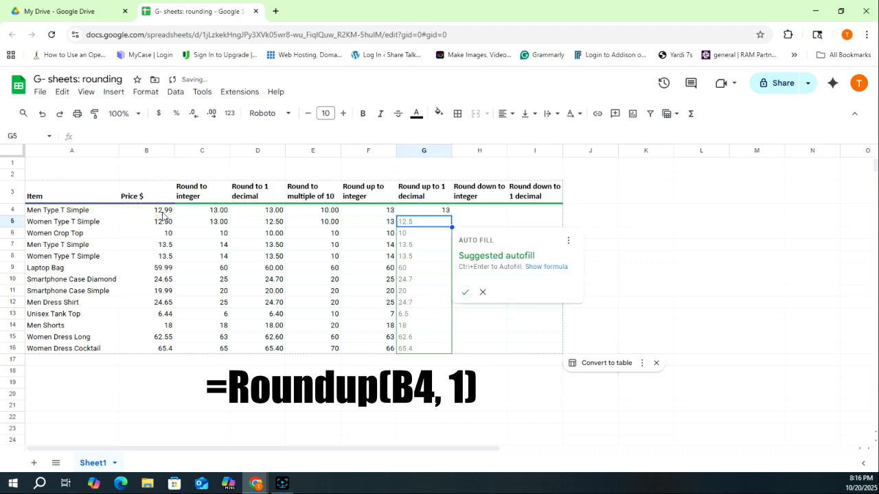
left_click(466, 294)
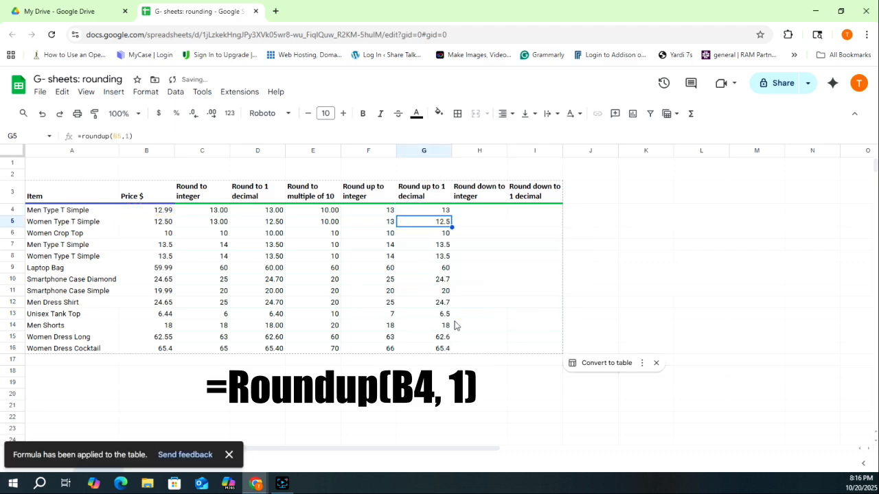
- Enter =ROUNDDOWN(B4,0) in the first Round down to integer cell and accept the suggested autofill
left_click(476, 216)
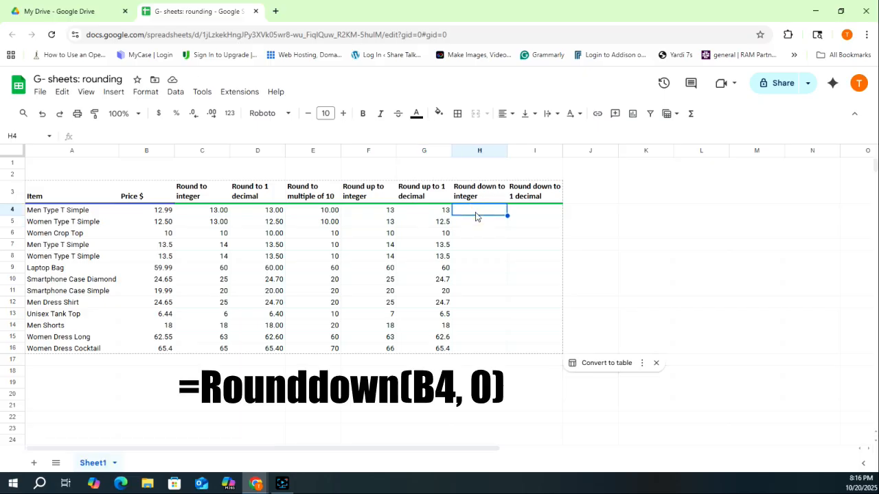
type("=round")
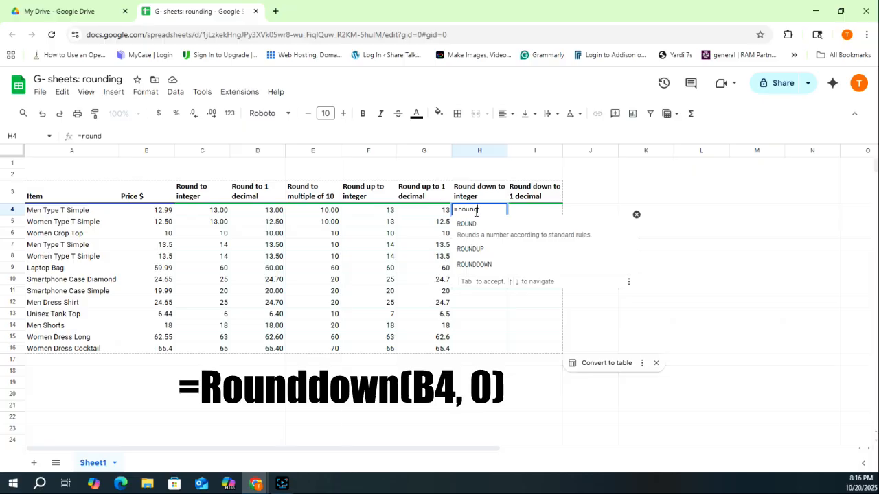
type("d")
left_click(480, 227)
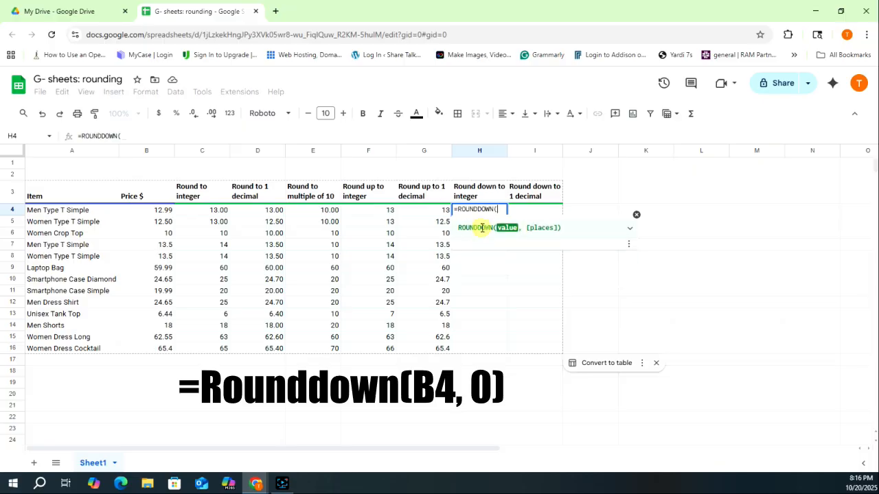
left_click(163, 213)
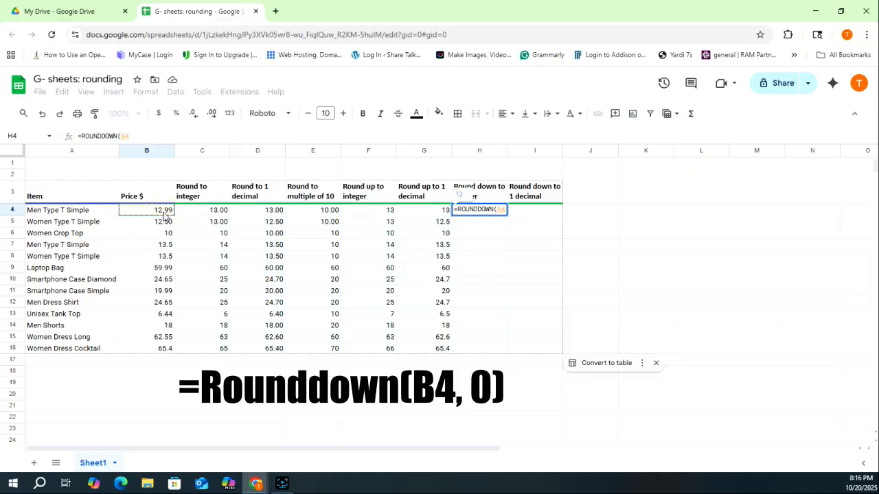
type(",0")
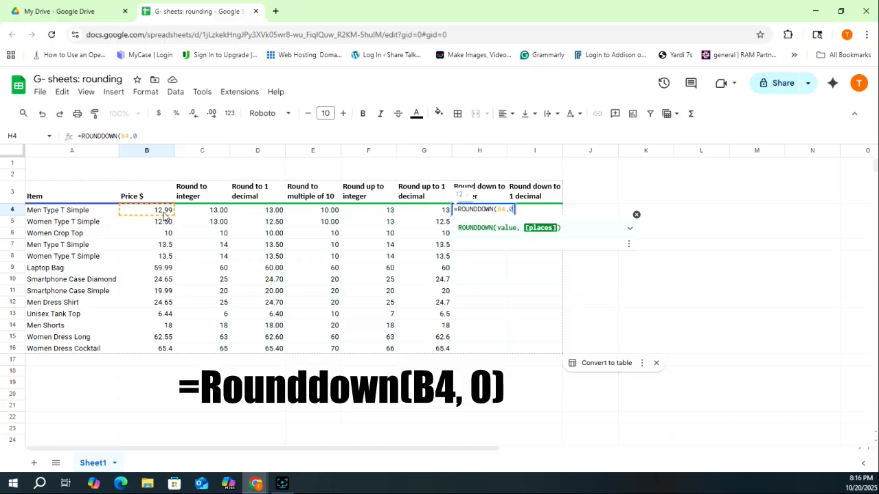
type(")")
key("Return")
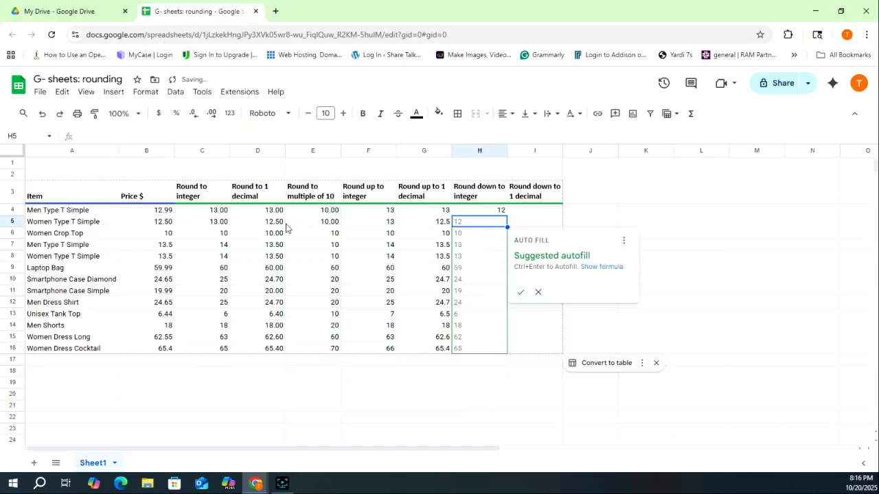
left_click(520, 293)
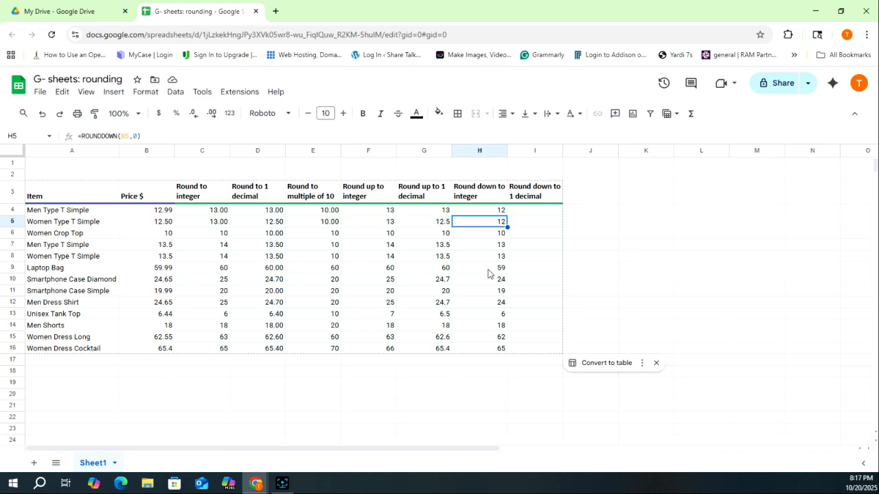
- Enter =ROUNDDOWN(B4,1) in the first Round down to 1 decimal cell and accept the suggested autofill
left_click(531, 213)
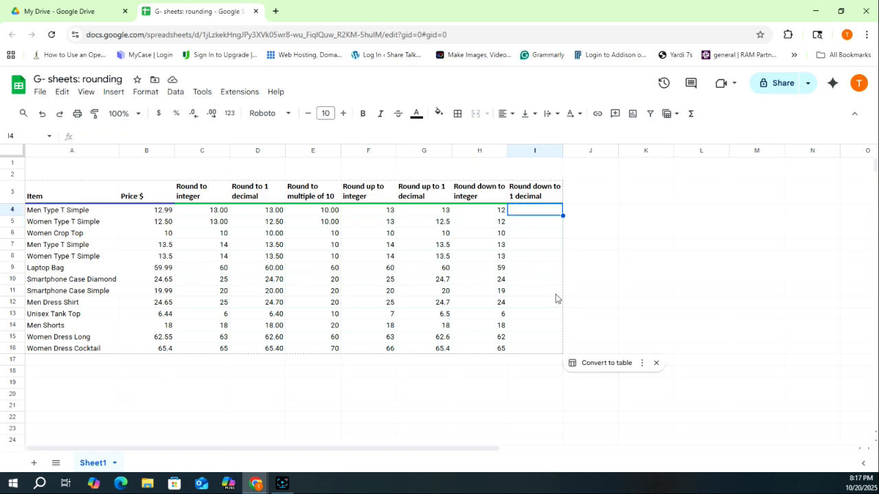
type("=round")
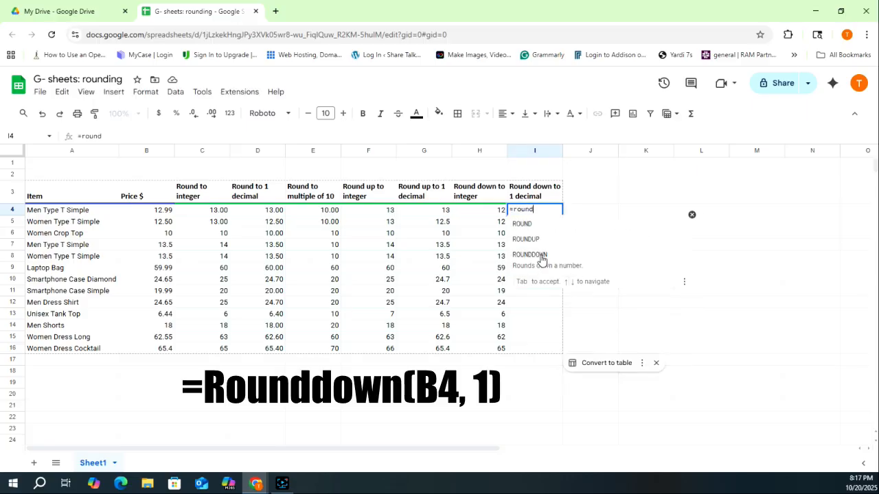
left_click(539, 254)
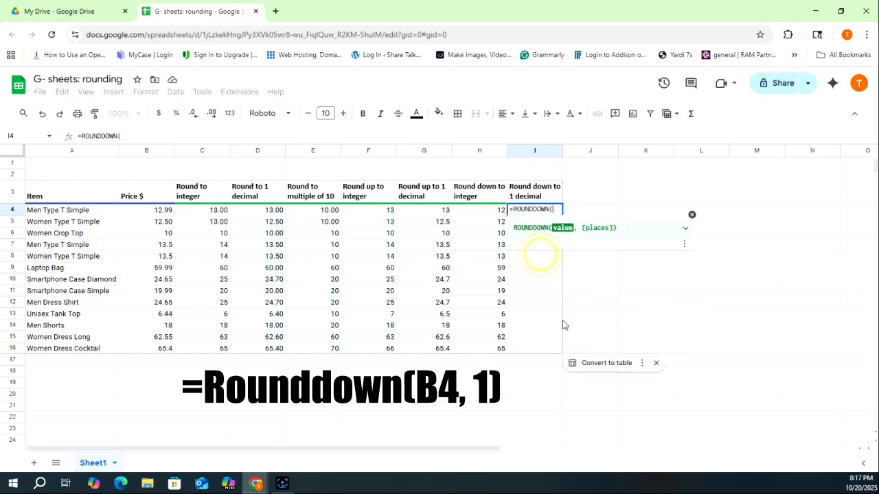
left_click(159, 213)
type(",1")
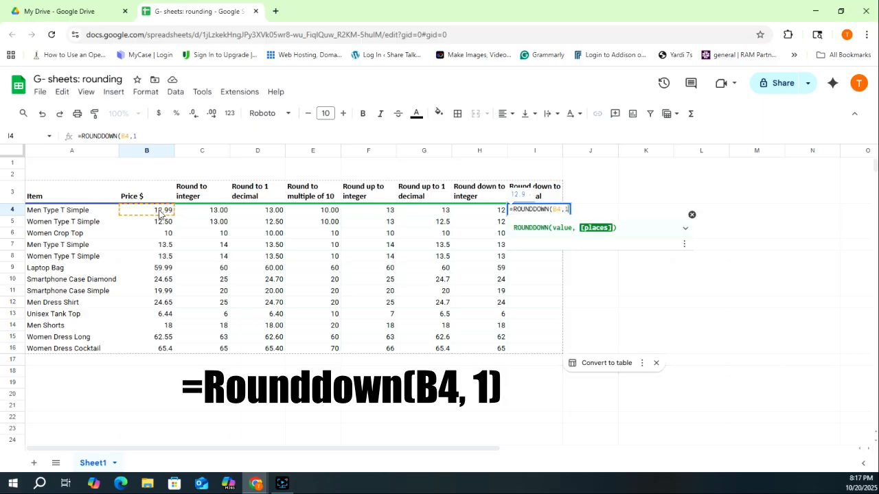
key("Return")
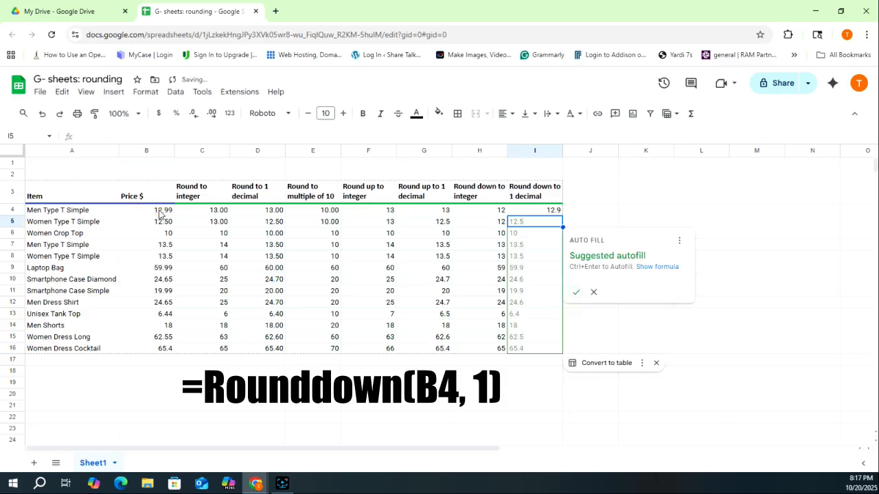
left_click(577, 293)
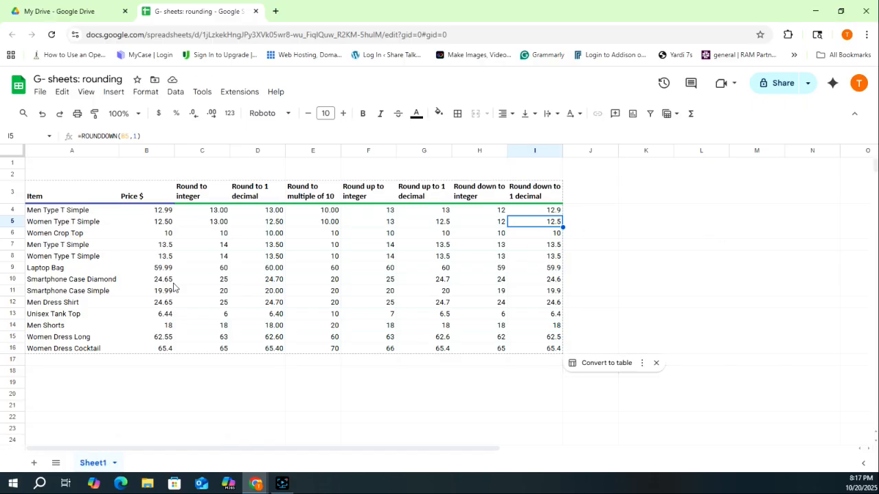
- Select cells in the rounding columns to review their formulas
left_click(540, 281)
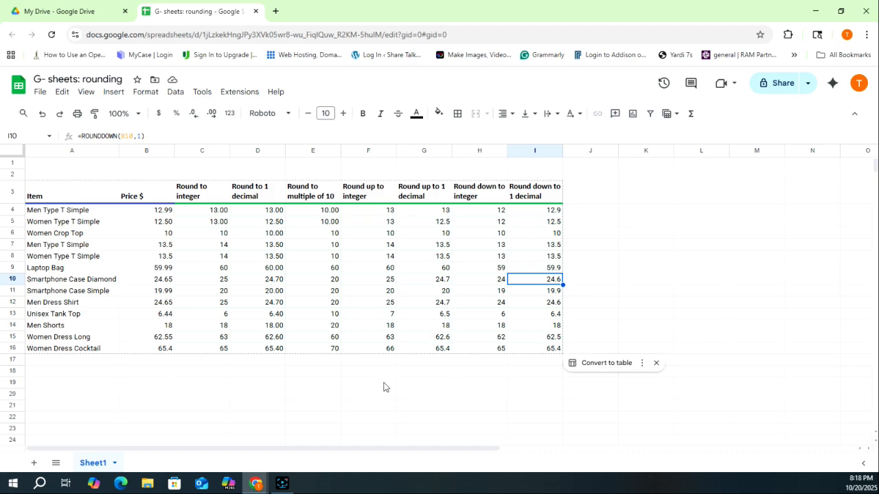
left_click(312, 211)
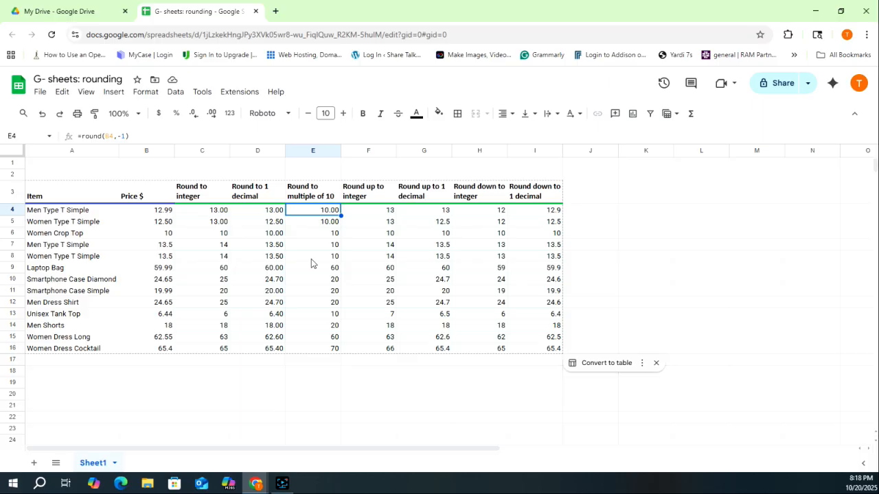
left_click(476, 352)
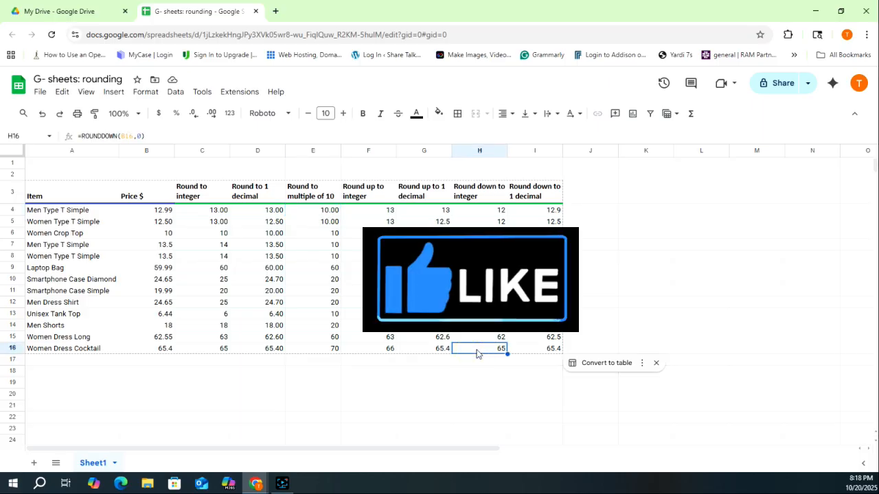